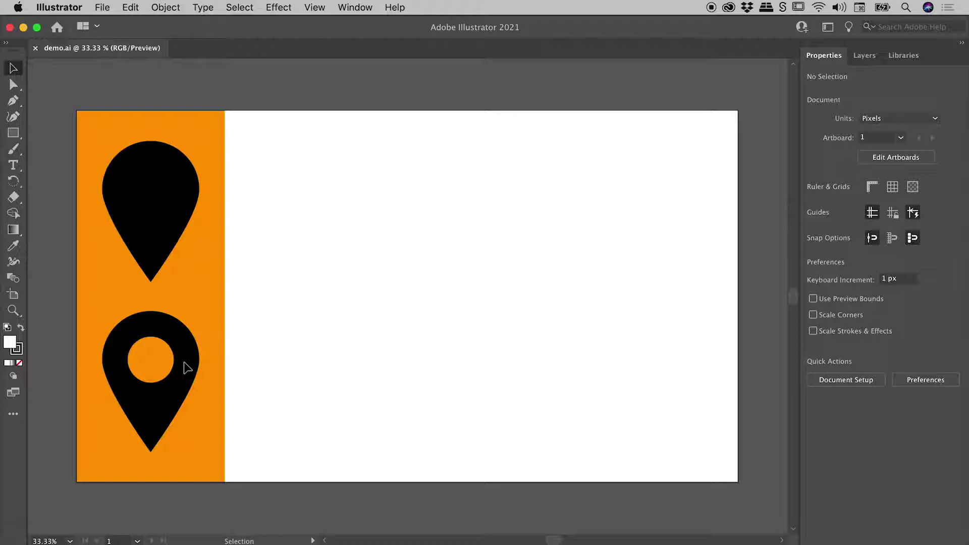
- Draw a 565 px circle with the Ellipse tool, filled black with no stroke
{"action": "left_click", "coordinate": [12, 133]}
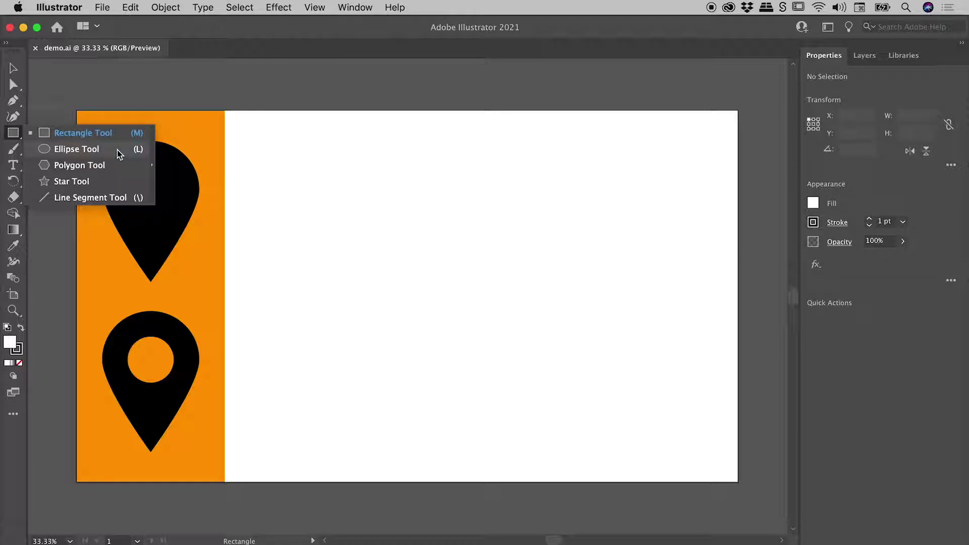
{"action": "left_click", "coordinate": [130, 150]}
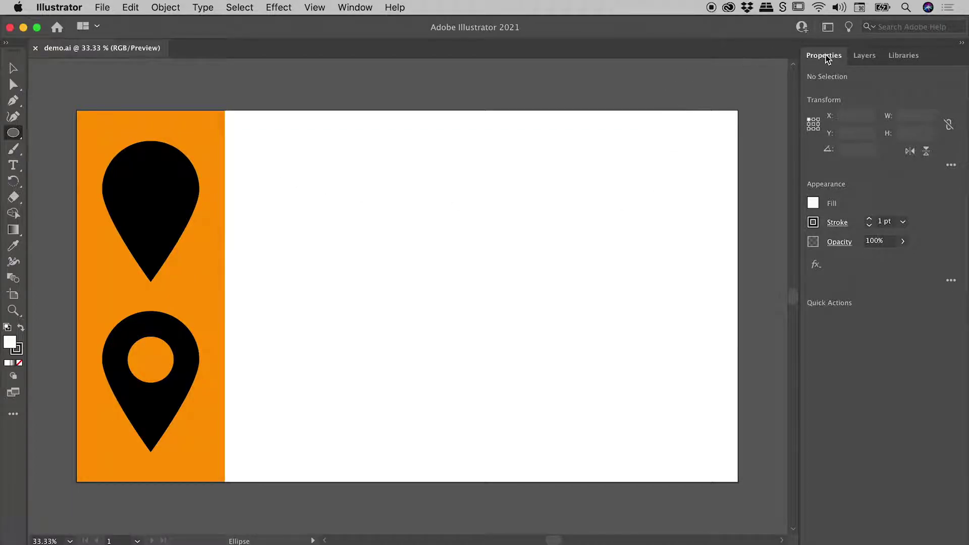
{"action": "left_click", "coordinate": [819, 202]}
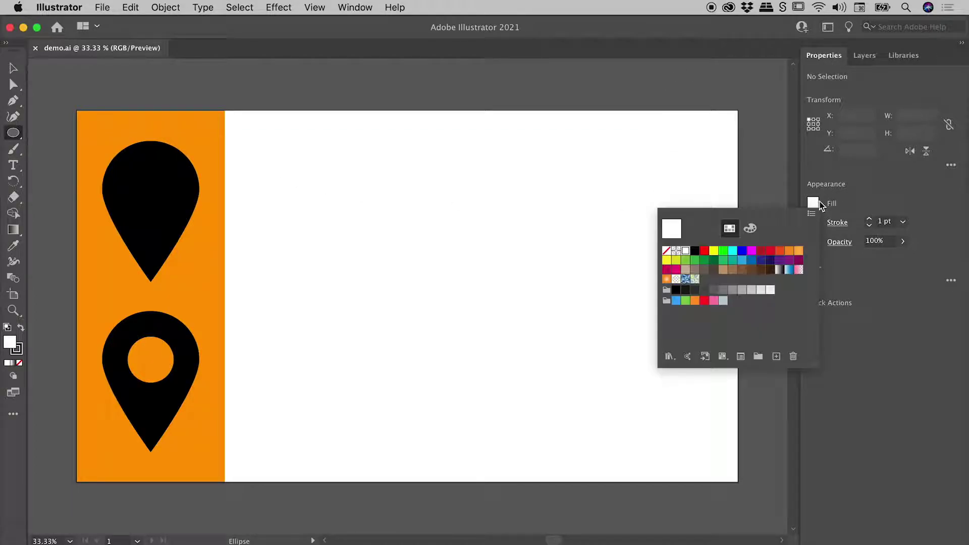
{"action": "left_click", "coordinate": [696, 251]}
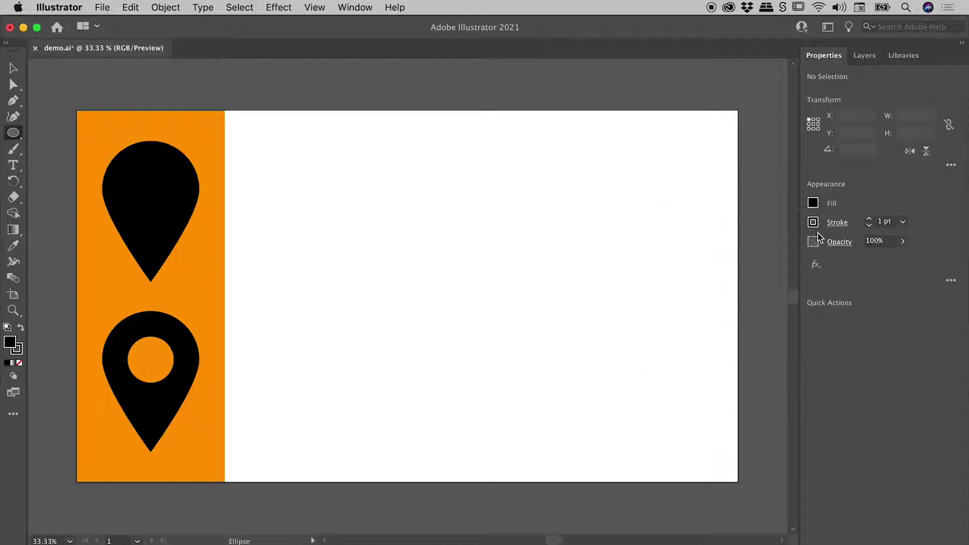
{"action": "left_click", "coordinate": [813, 222]}
{"action": "left_click", "coordinate": [666, 270]}
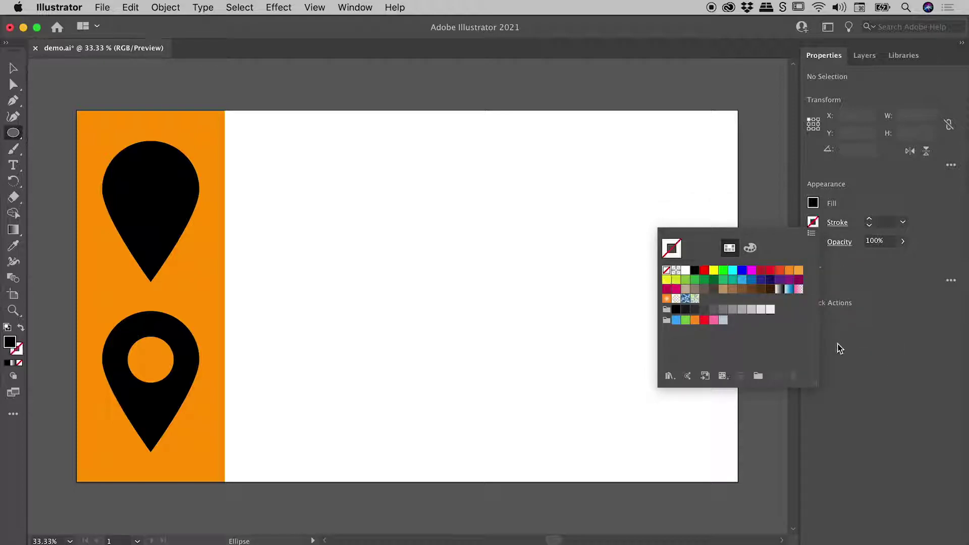
{"action": "left_click", "coordinate": [840, 348]}
{"action": "left_click_drag", "start_coordinate": [265, 135], "coordinate": [460, 261]}
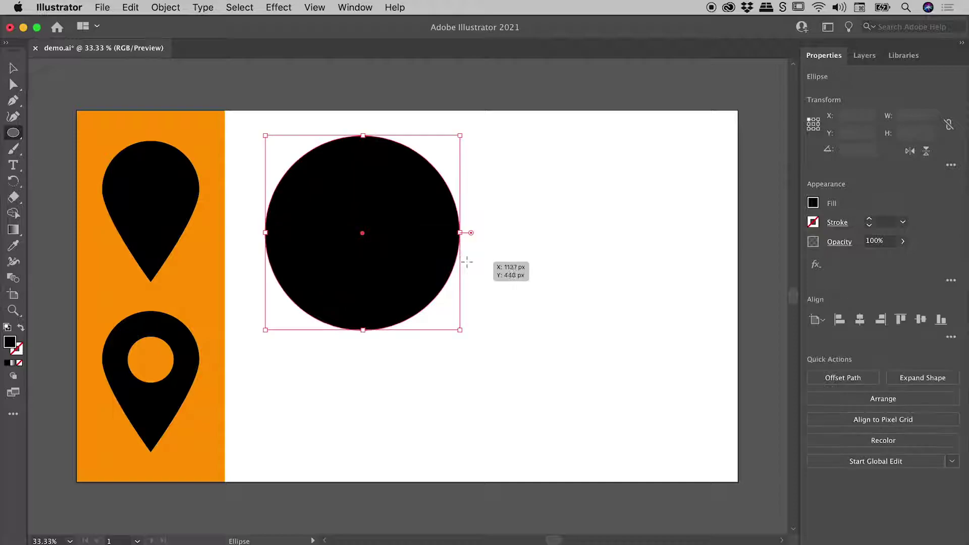
- Duplicate the circle 708 px straight to the right, then reselect the left circle
{"action": "left_click", "coordinate": [13, 69]}
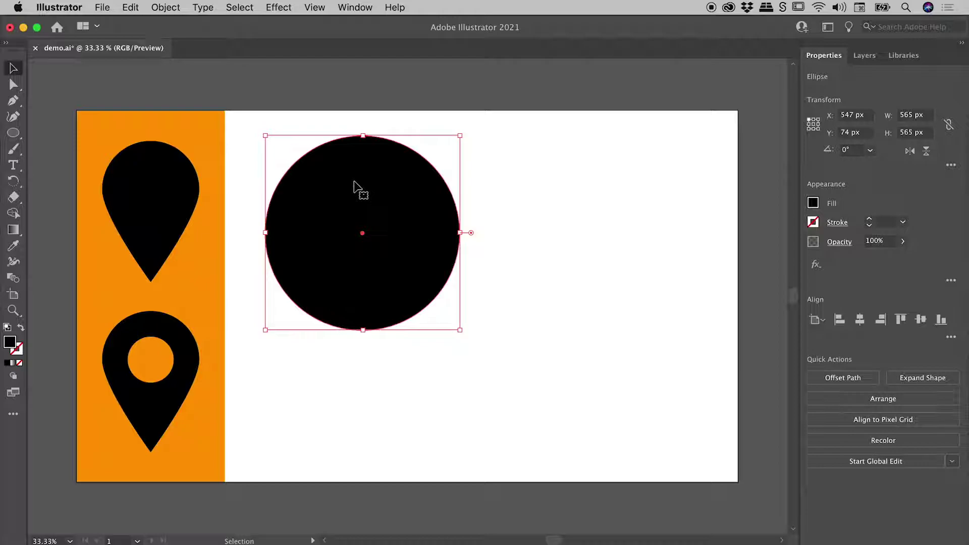
{"action": "left_click_drag", "start_coordinate": [353, 183], "coordinate": [592, 193]}
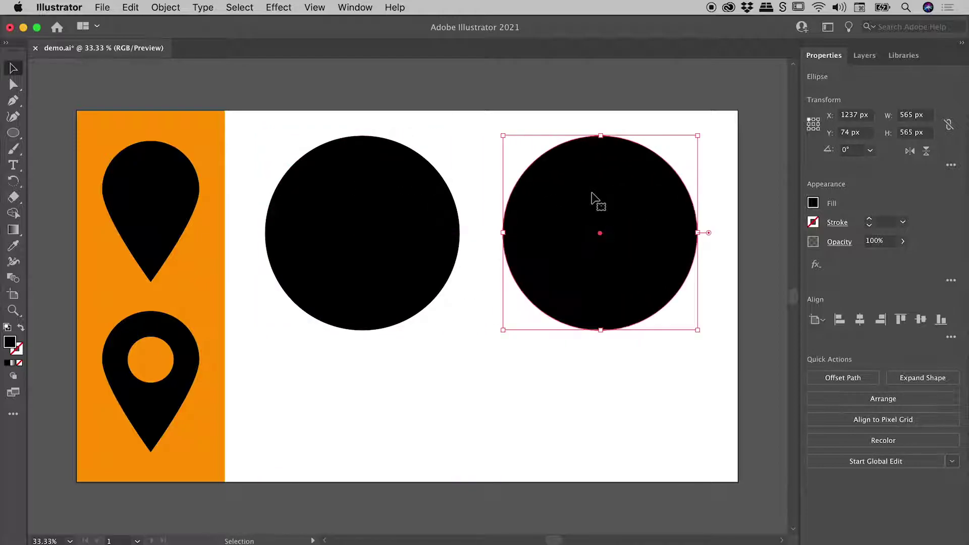
{"action": "left_click", "coordinate": [410, 194]}
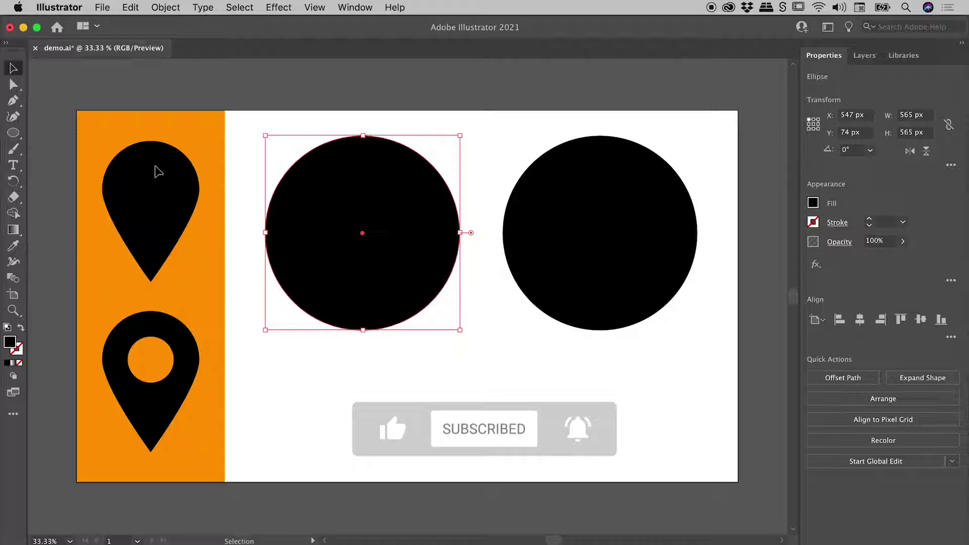
{"action": "left_click", "coordinate": [14, 85]}
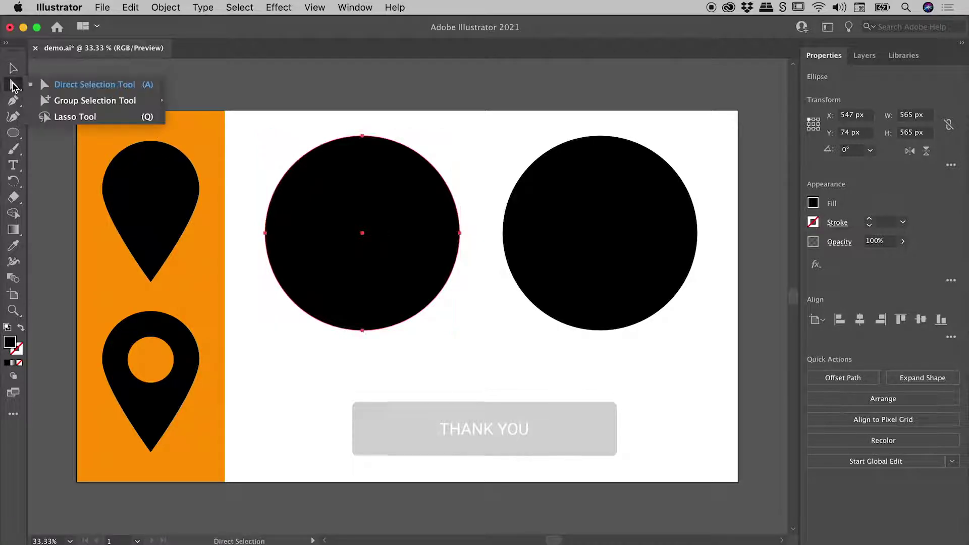
{"action": "left_click", "coordinate": [91, 87]}
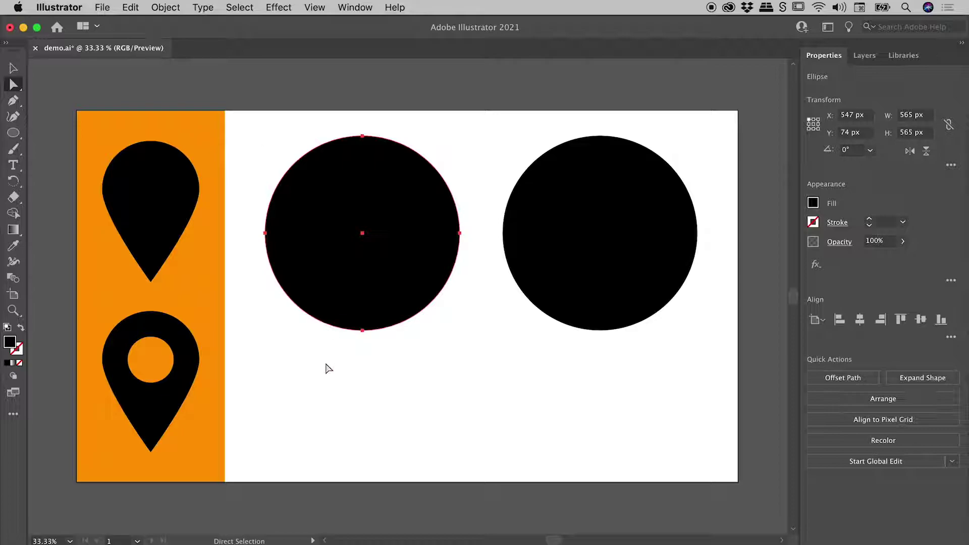
{"action": "left_click_drag", "start_coordinate": [326, 362], "coordinate": [412, 311]}
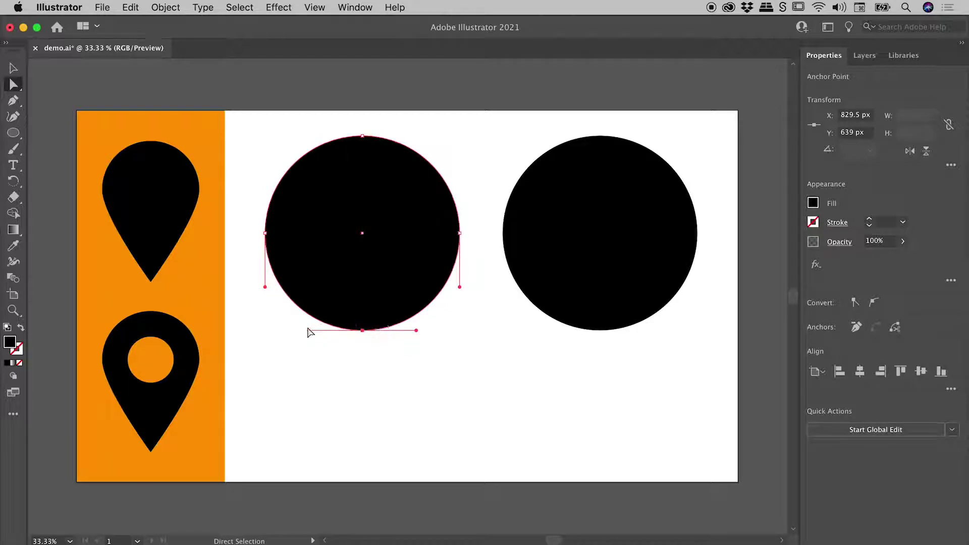
{"action": "mouse_move", "coordinate": [308, 331]}
{"action": "left_mouse_down"}
{"action": "mouse_move", "coordinate": [307, 361]}
{"action": "mouse_move", "coordinate": [313, 298]}
{"action": "mouse_move", "coordinate": [306, 350]}
{"action": "mouse_move", "coordinate": [311, 317]}
{"action": "left_mouse_up"}
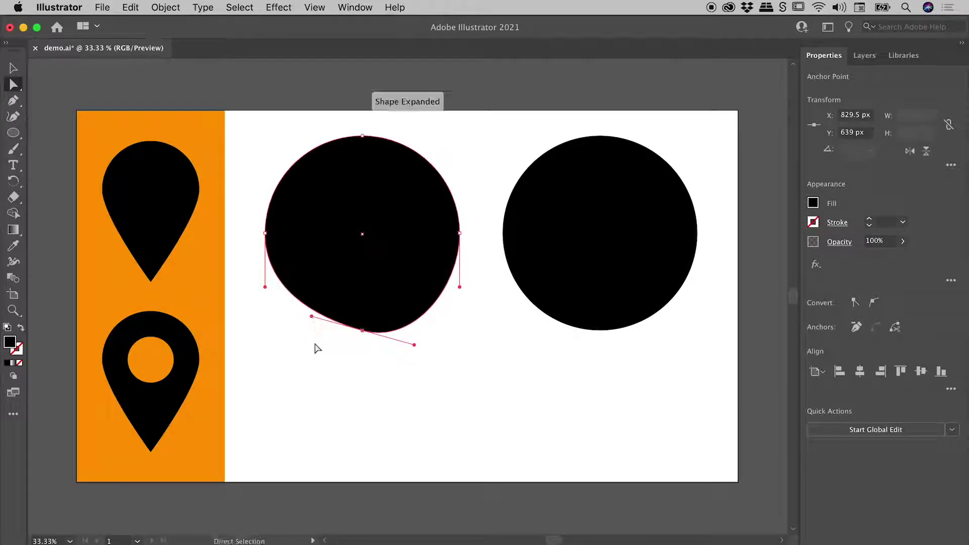
{"action": "key", "text": "super+z"}
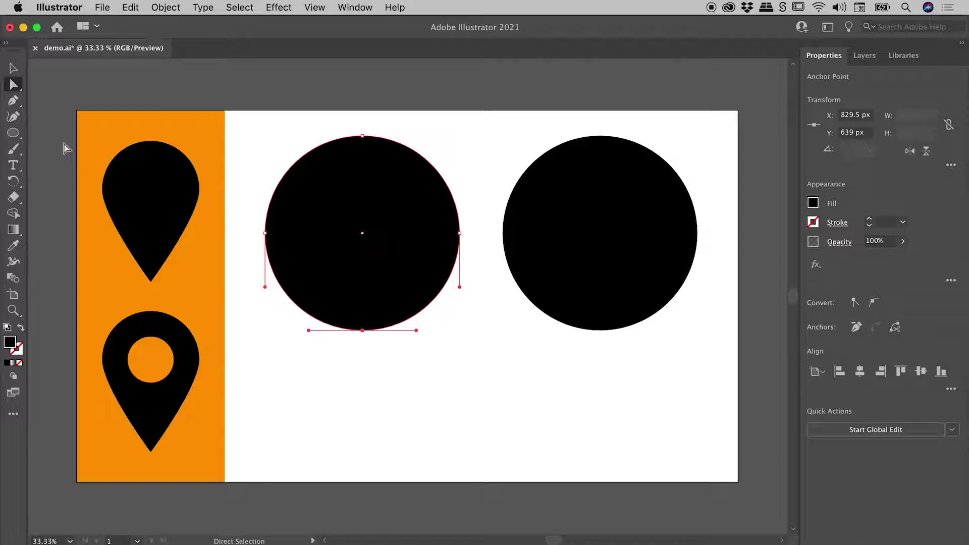
- Convert the left circle's bottom anchor into a sharp corner with the Anchor Point tool
{"action": "left_click_drag", "start_coordinate": [14, 100], "coordinate": [77, 122]}
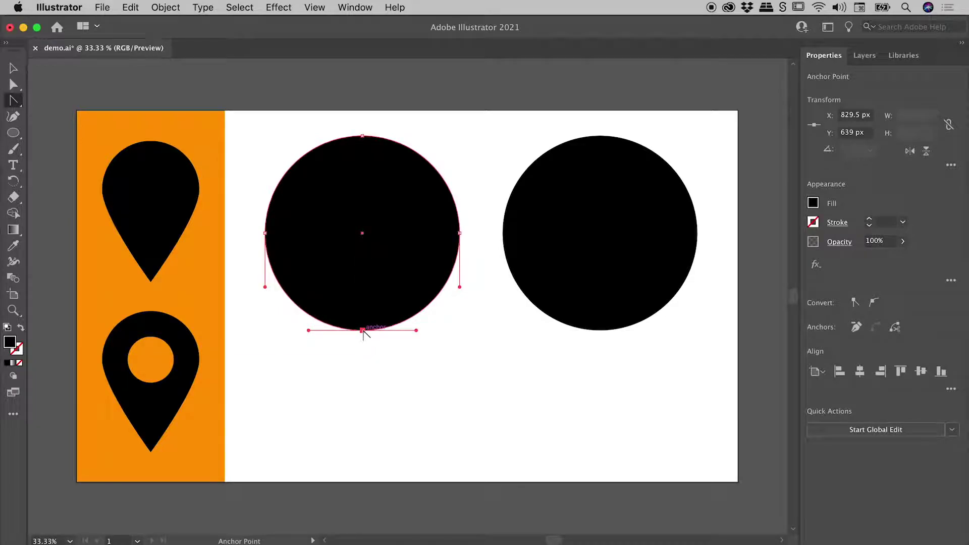
{"action": "left_click", "coordinate": [362, 330]}
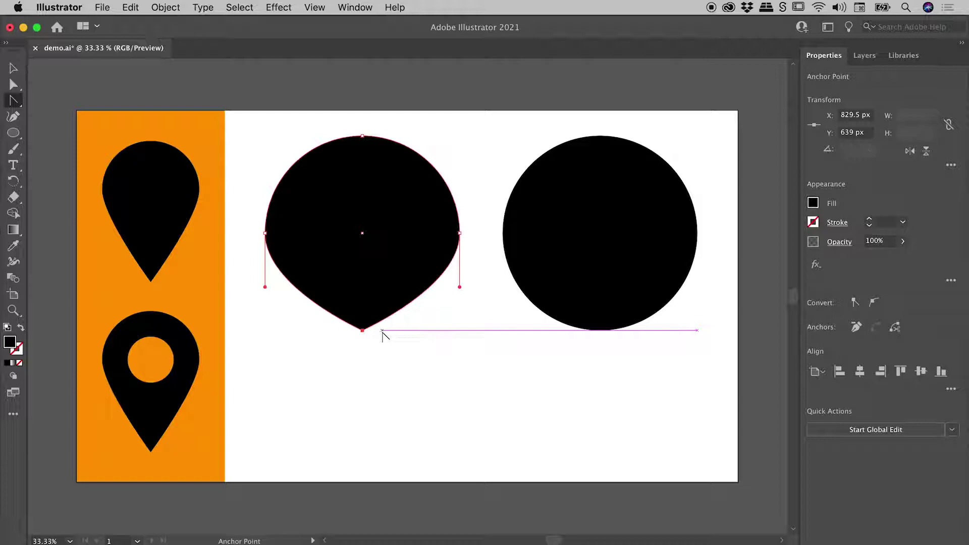
{"action": "left_click_drag", "start_coordinate": [362, 330], "coordinate": [304, 344]}
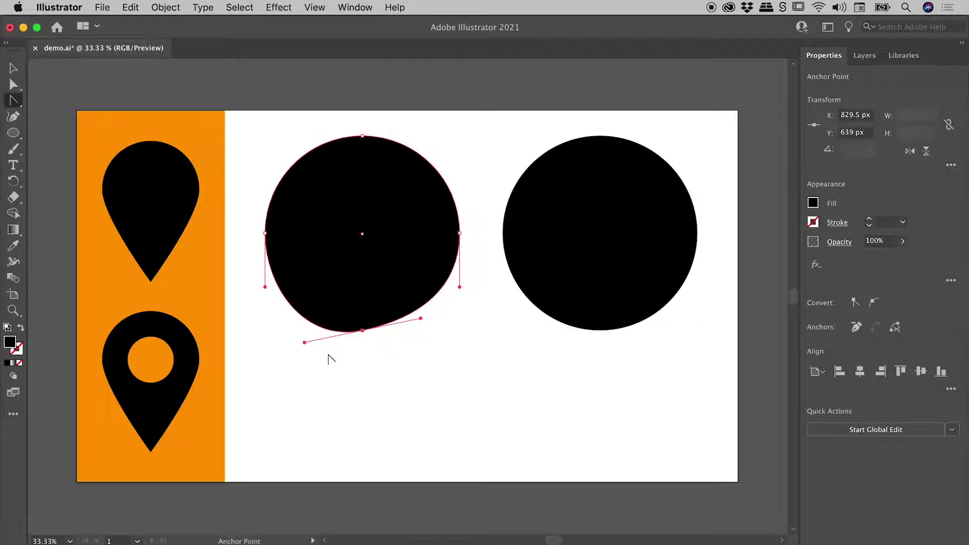
{"action": "left_click", "coordinate": [363, 331]}
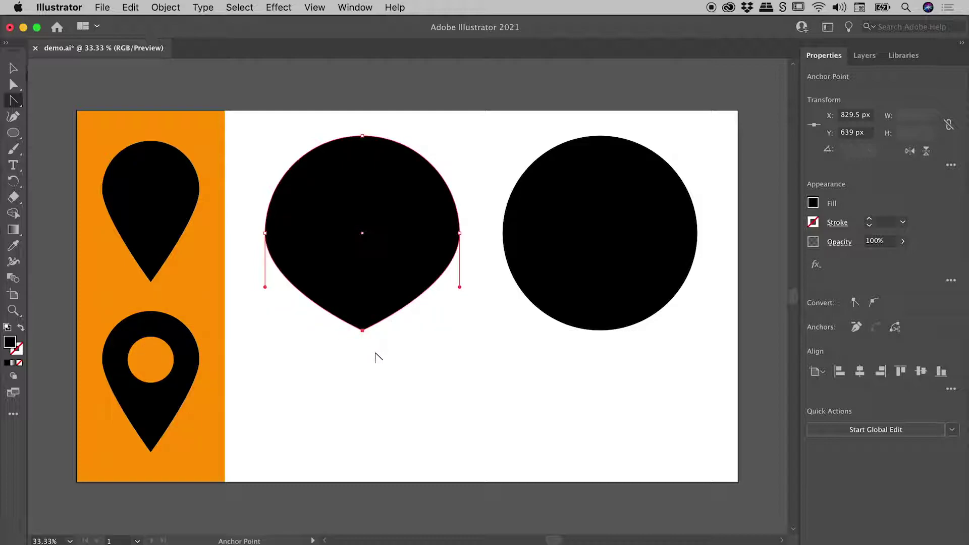
- Drag the teardrop's bottom anchor downward with the Direct Selection tool
{"action": "left_click", "coordinate": [13, 85]}
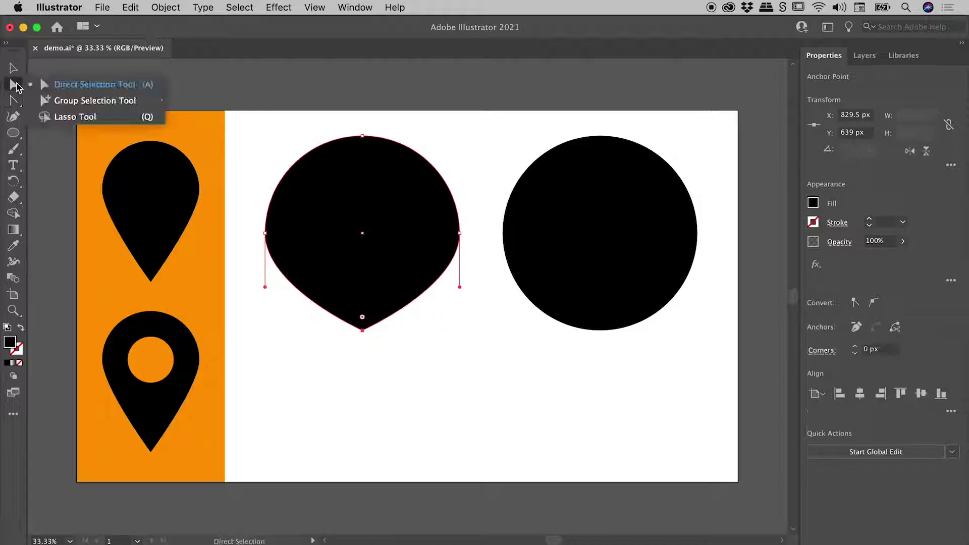
{"action": "left_click", "coordinate": [92, 85]}
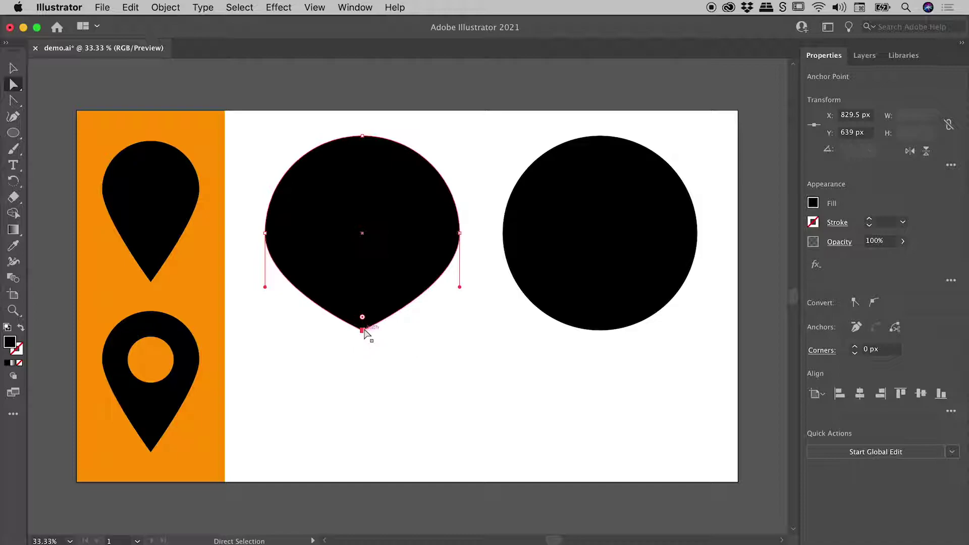
{"action": "mouse_move", "coordinate": [364, 330]}
{"action": "left_mouse_down"}
{"action": "mouse_move", "coordinate": [364, 360]}
{"action": "mouse_move", "coordinate": [398, 343]}
{"action": "mouse_move", "coordinate": [336, 360]}
{"action": "mouse_move", "coordinate": [388, 346]}
{"action": "mouse_move", "coordinate": [365, 331]}
{"action": "left_mouse_up"}
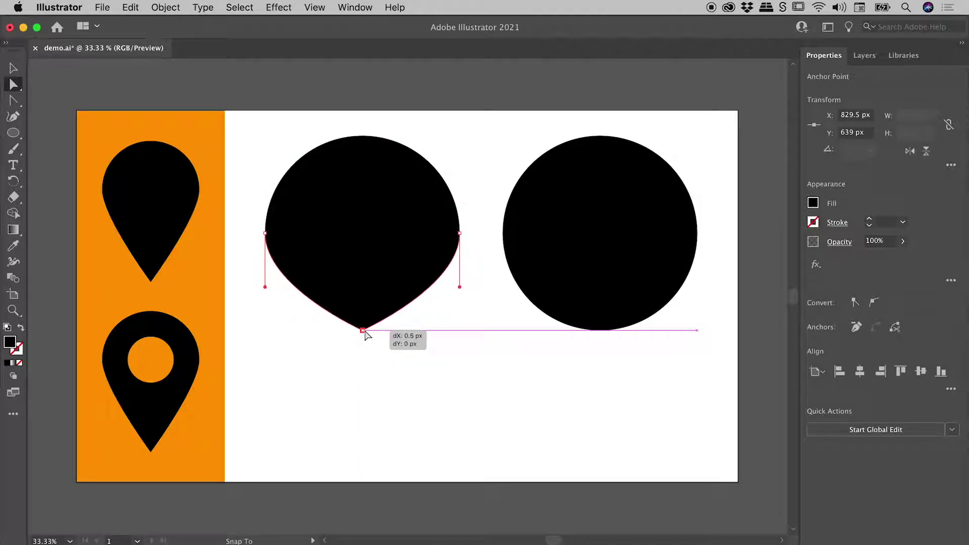
{"action": "left_click_drag", "start_coordinate": [365, 331], "coordinate": [365, 390]}
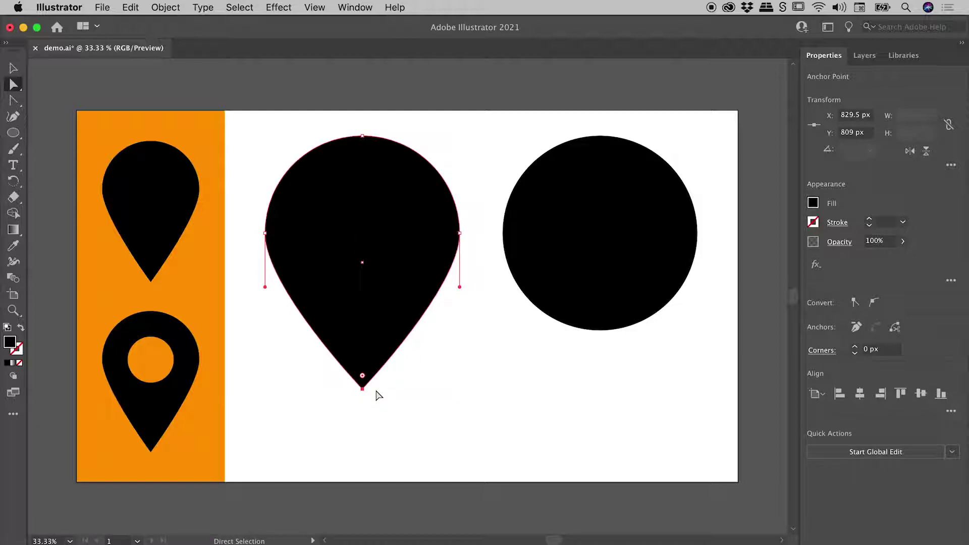
- Nudge the bottom point with arrow keys to Y 925 px, then deselect
{"action": "key", "text": "Up"}
{"action": "key", "text": "Up"}
{"action": "key", "text": "Up"}
{"action": "key", "text": "Up"}
{"action": "key", "text": "Up"}
{"action": "key", "text": "Up"}
{"action": "key", "text": "Up"}
{"action": "key", "text": "Up"}
{"action": "key", "text": "Up"}
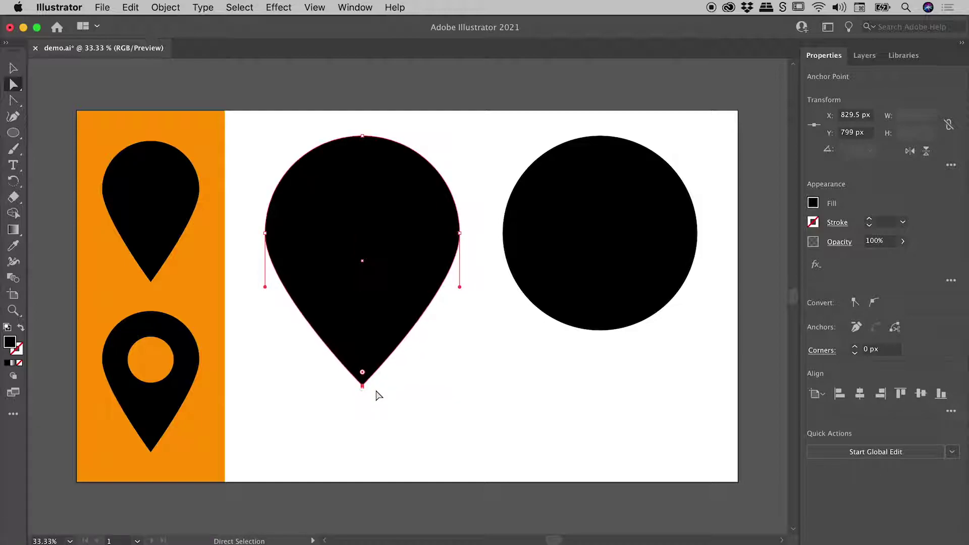
{"action": "key", "text": "Down"}
{"action": "key", "text": "Down"}
{"action": "key", "text": "Down"}
{"action": "key", "text": "Down"}
{"action": "key", "text": "Down"}
{"action": "key", "text": "Down"}
{"action": "key", "text": "Down"}
{"action": "key", "text": "Down"}
{"action": "key", "text": "Down"}
{"action": "key", "text": "Down"}
{"action": "key", "text": "Down"}
{"action": "key", "text": "Down"}
{"action": "key", "text": "Down"}
{"action": "key", "text": "Down"}
{"action": "key", "text": "Down"}
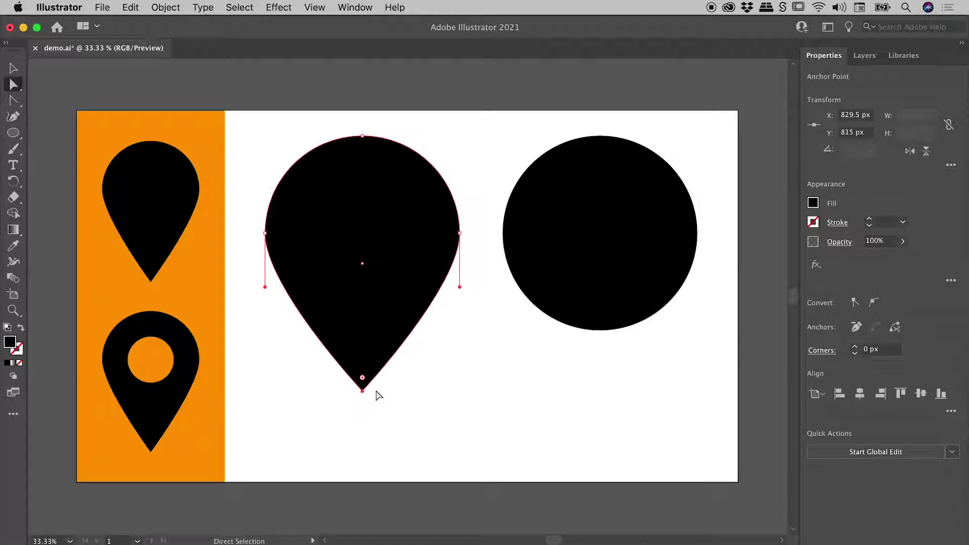
{"action": "key", "text": "shift+Up"}
{"action": "key", "text": "shift+Up"}
{"action": "key", "text": "shift+Up"}
{"action": "key", "text": "shift+Up"}
{"action": "key", "text": "shift+Up"}
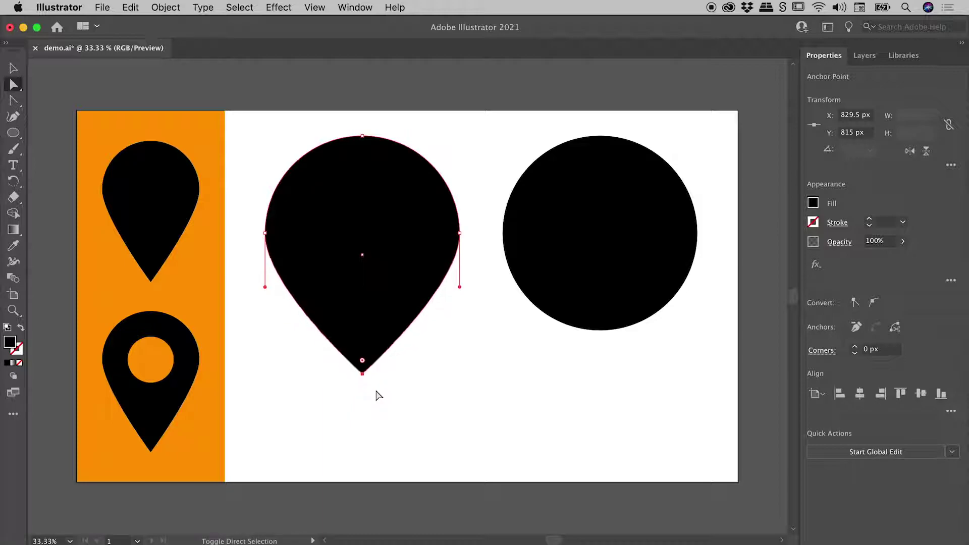
{"action": "key", "text": "shift+Down"}
{"action": "key", "text": "shift+Down"}
{"action": "key", "text": "shift+Down"}
{"action": "key", "text": "shift+Down"}
{"action": "key", "text": "shift+Down"}
{"action": "key", "text": "shift+Down"}
{"action": "key", "text": "shift+Down"}
{"action": "key", "text": "shift+Down"}
{"action": "key", "text": "shift+Down"}
{"action": "key", "text": "shift+Down"}
{"action": "key", "text": "shift+Down"}
{"action": "key", "text": "shift+Down"}
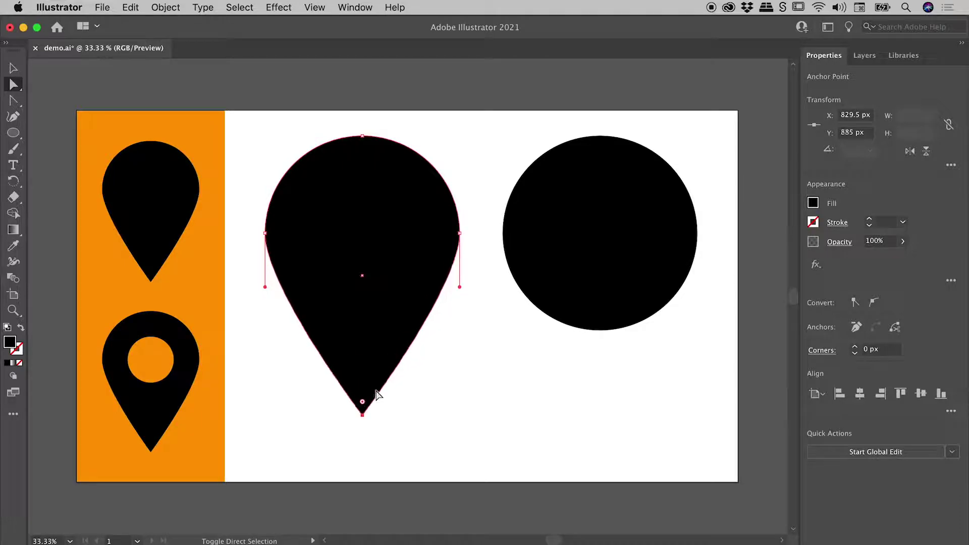
{"action": "key", "text": "shift+Down"}
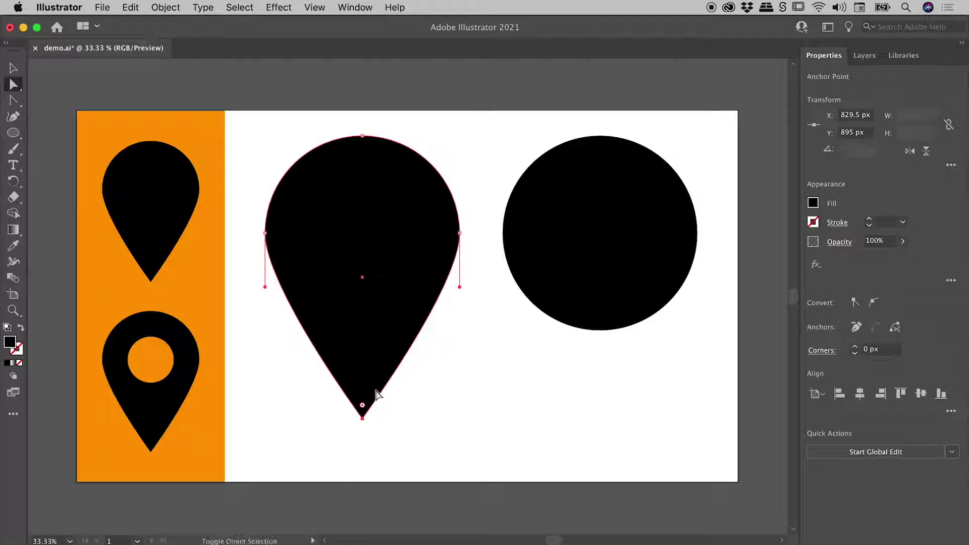
{"action": "key", "text": "shift+Down"}
{"action": "key", "text": "shift+Down"}
{"action": "key", "text": "shift+Down"}
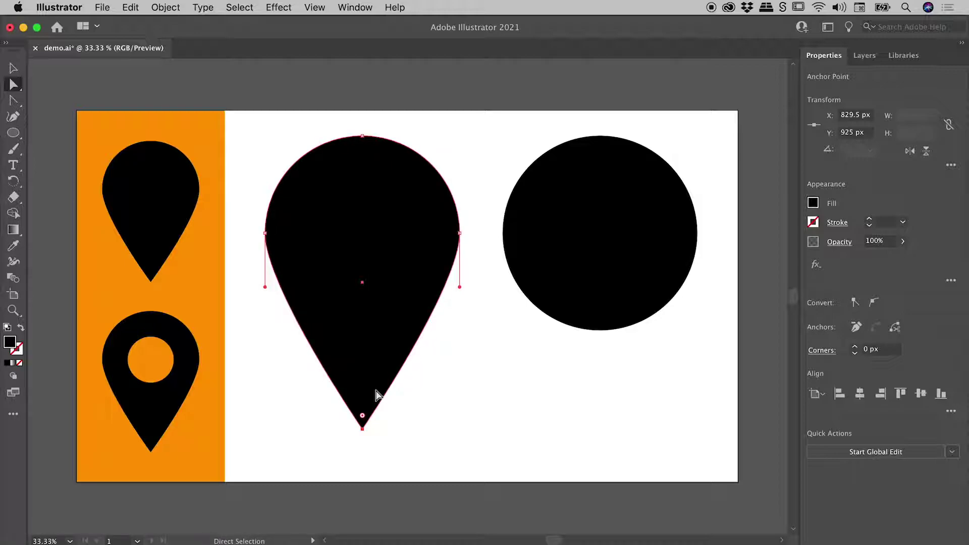
{"action": "left_click", "coordinate": [431, 402]}
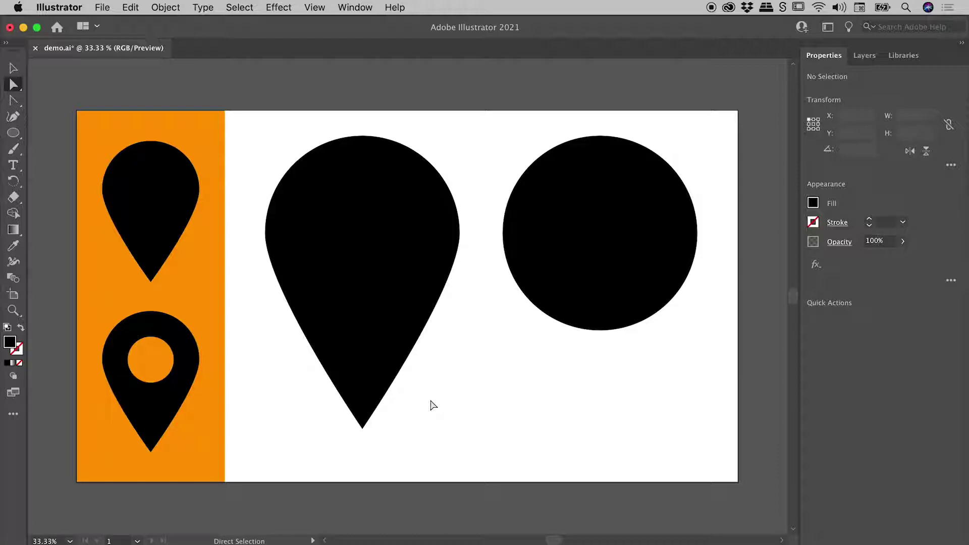
{"action": "left_click", "coordinate": [13, 69]}
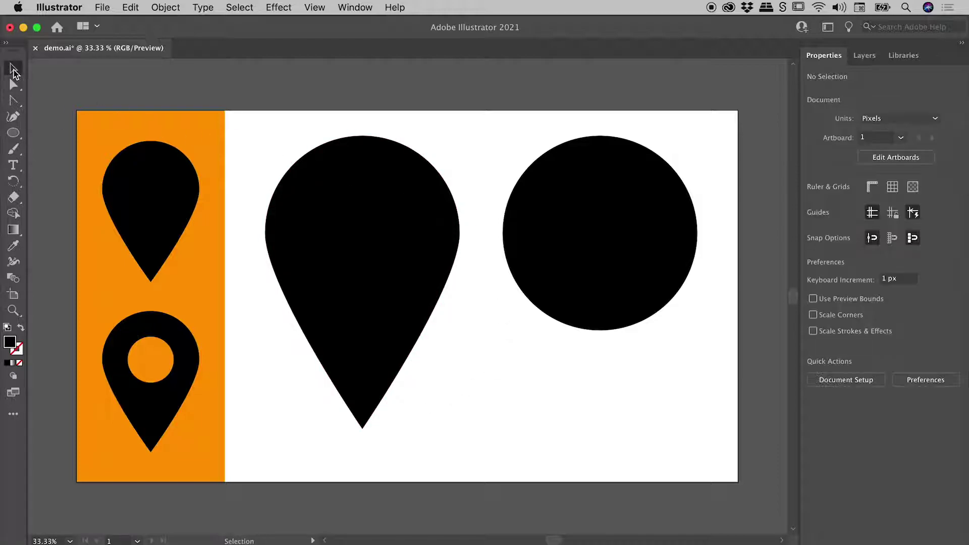
- Copy the right-hand black circle and Paste in Front onto the original
{"action": "left_click", "coordinate": [612, 187]}
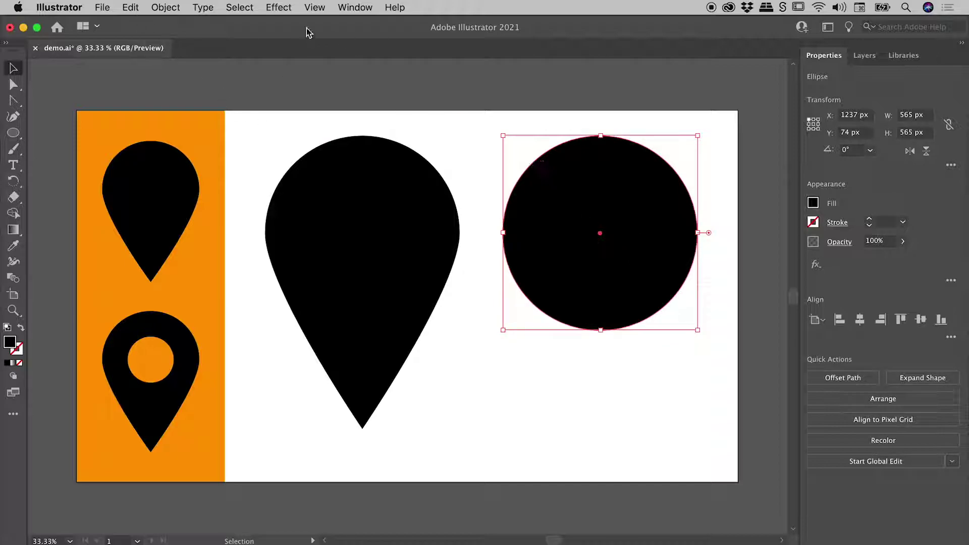
{"action": "left_click", "coordinate": [135, 7]}
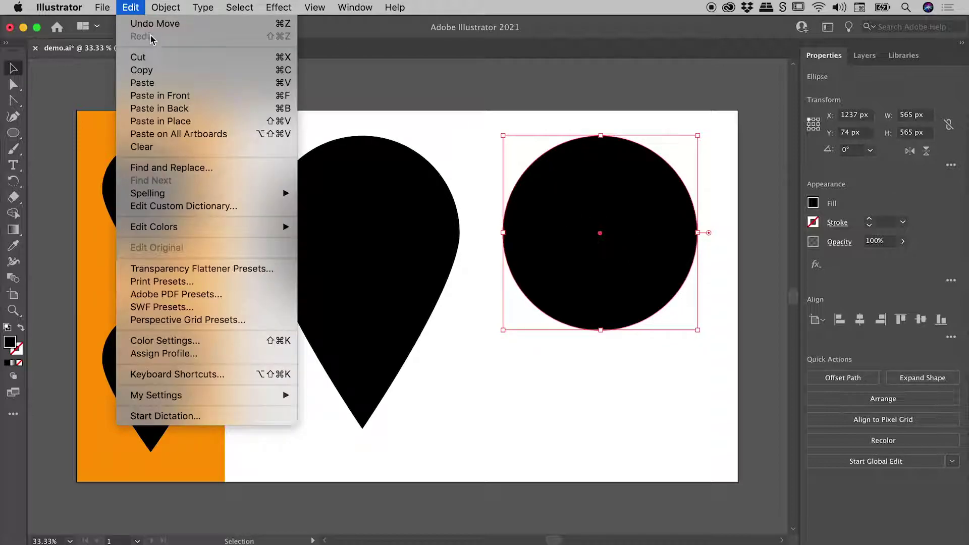
{"action": "left_click", "coordinate": [151, 71]}
{"action": "left_click", "coordinate": [135, 7]}
{"action": "left_click", "coordinate": [162, 96]}
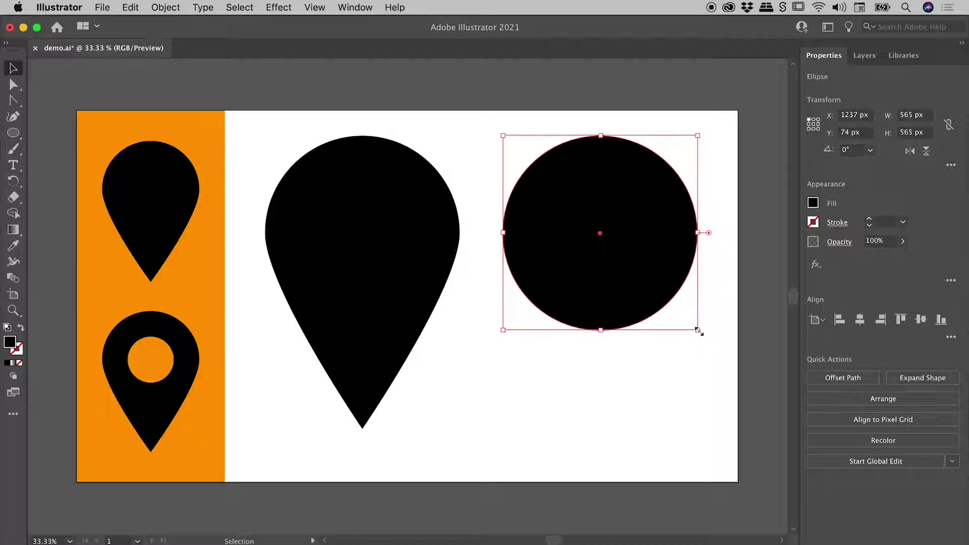
- Scale the pasted copy from its centre to 253 px and select both circles
{"action": "left_click_drag", "start_coordinate": [698, 330], "coordinate": [653, 282]}
{"action": "key", "text": "alt"}
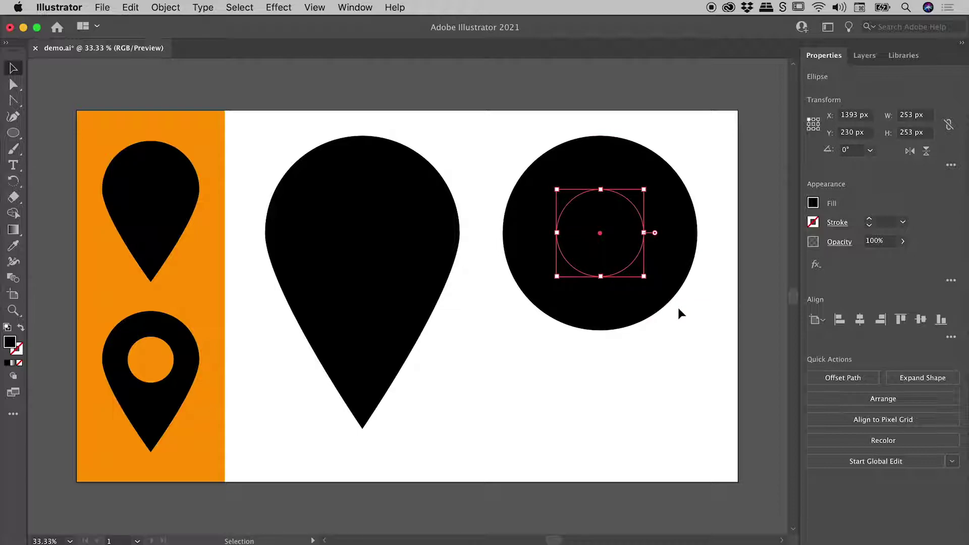
{"action": "left_click", "coordinate": [615, 149]}
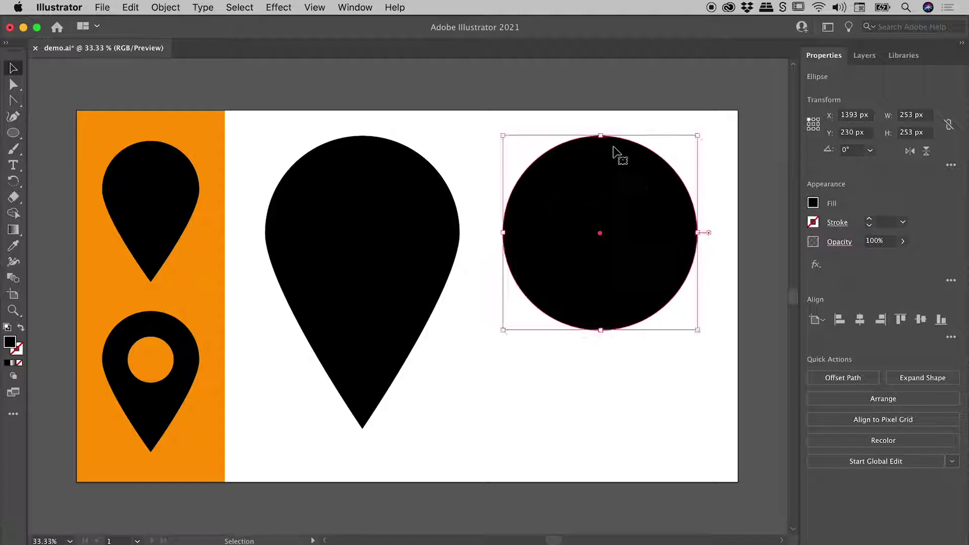
{"action": "left_click", "coordinate": [619, 222]}
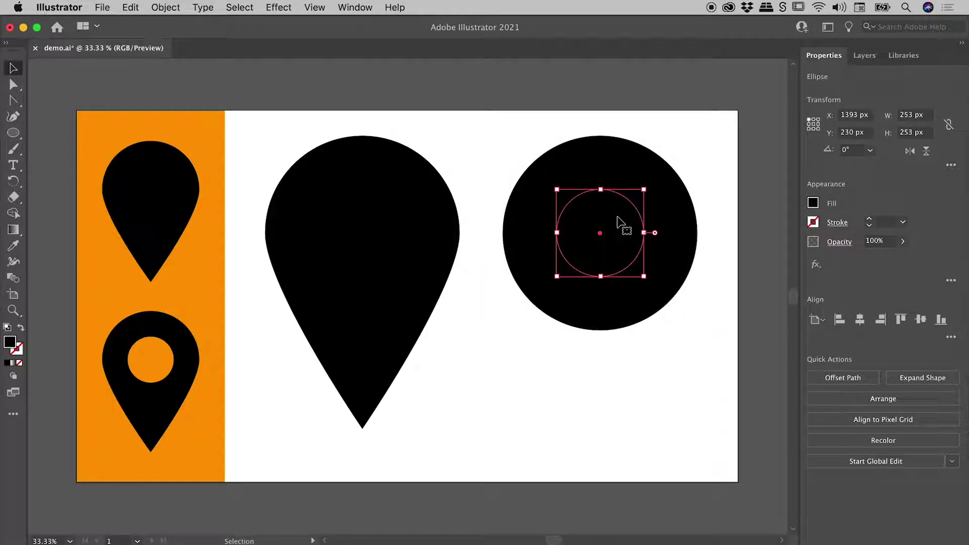
{"action": "left_click_drag", "start_coordinate": [565, 100], "coordinate": [650, 301]}
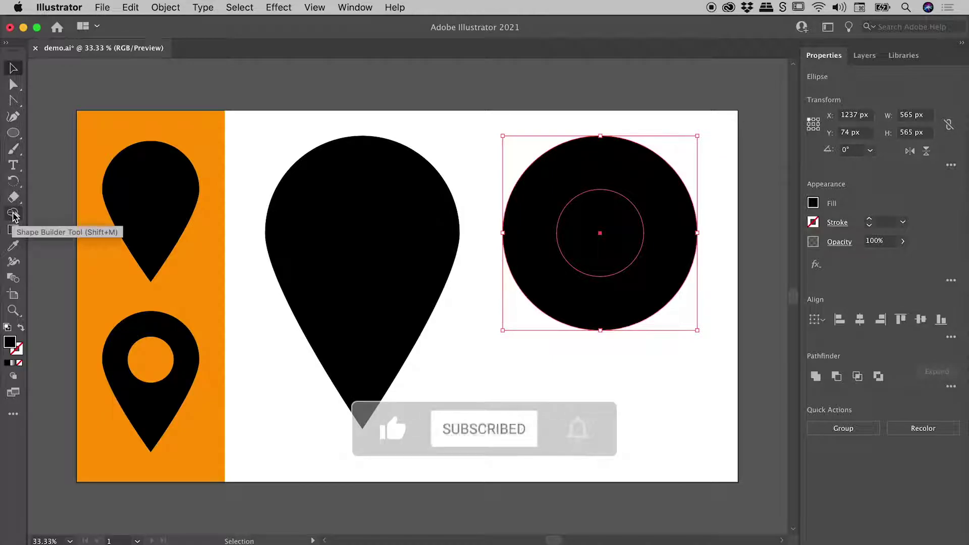
- Unite the inner and outer circles into one shape with the Shape Builder tool
{"action": "left_click", "coordinate": [14, 214]}
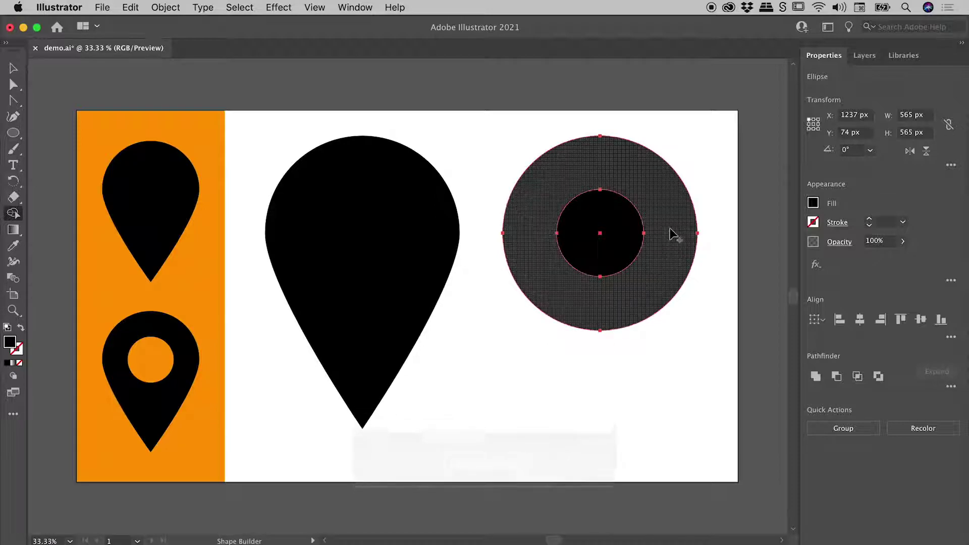
{"action": "mouse_move", "coordinate": [629, 171]}
{"action": "left_mouse_down"}
{"action": "mouse_move", "coordinate": [623, 190]}
{"action": "mouse_move", "coordinate": [577, 230]}
{"action": "left_mouse_up"}
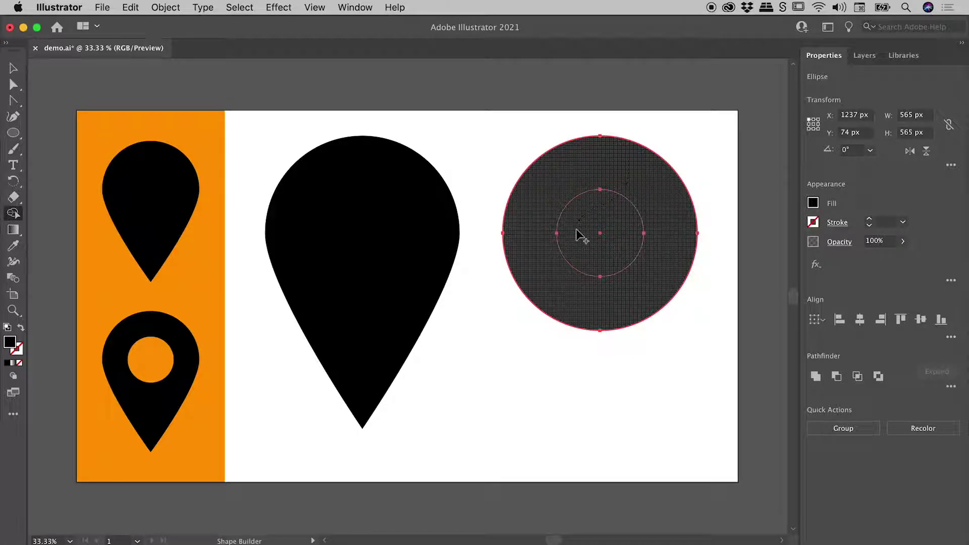
{"action": "left_click_drag", "start_coordinate": [577, 233], "coordinate": [579, 233]}
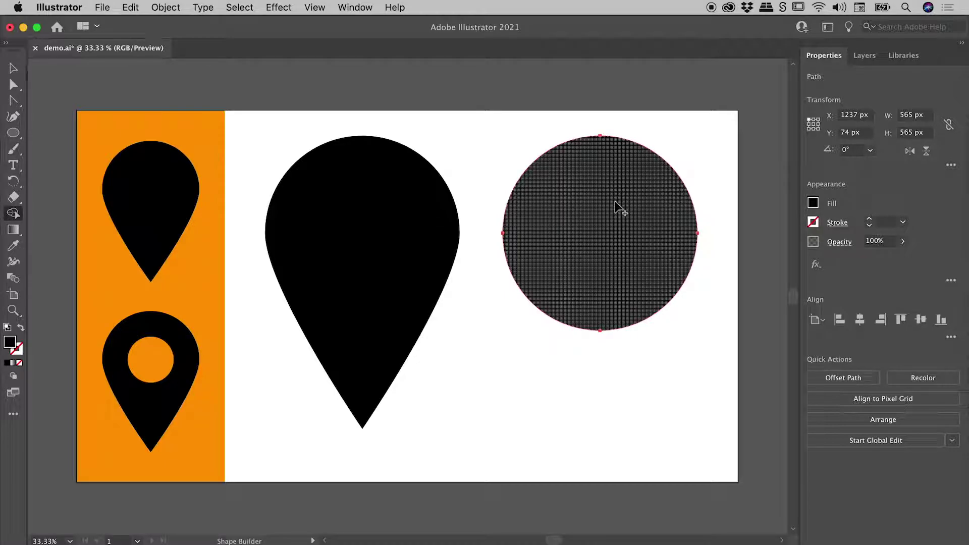
- Undo the merge and delete the inner circle to punch a 253 px hole
{"action": "key", "text": "super+z"}
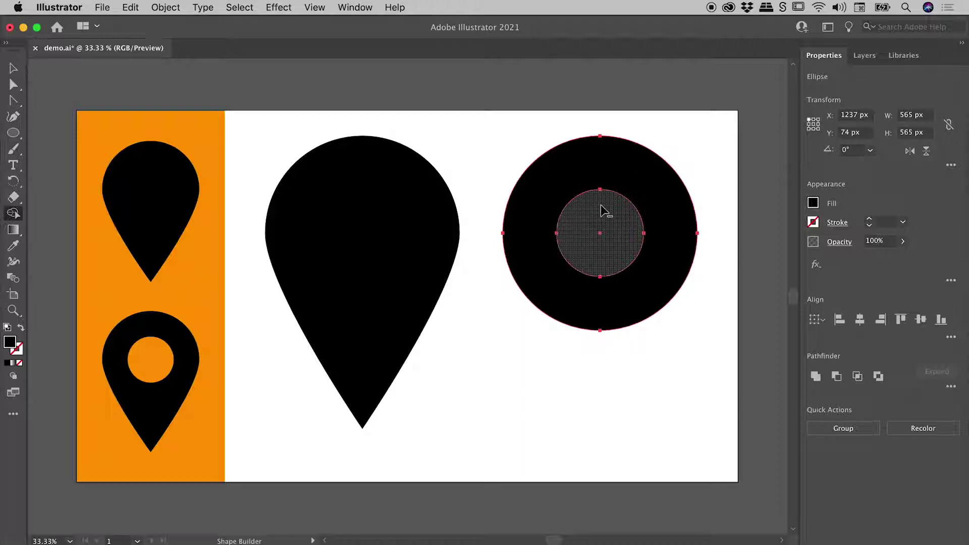
{"action": "left_click", "coordinate": [601, 204], "text": "alt"}
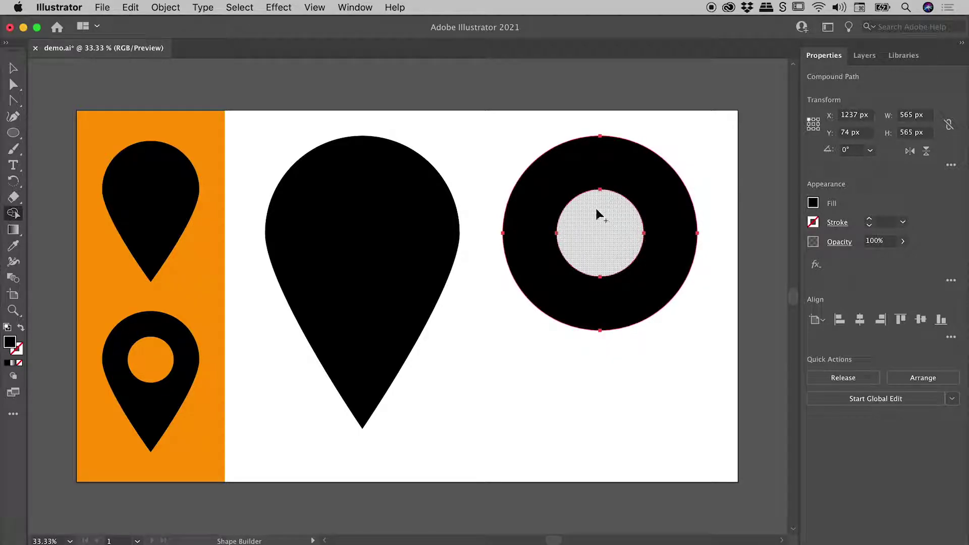
{"action": "left_click", "coordinate": [314, 7]}
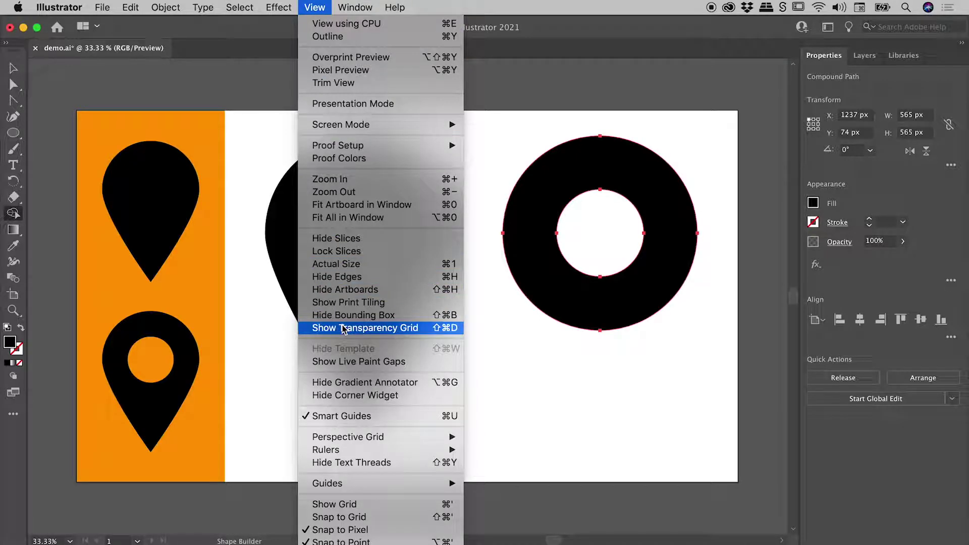
{"action": "left_click", "coordinate": [309, 327]}
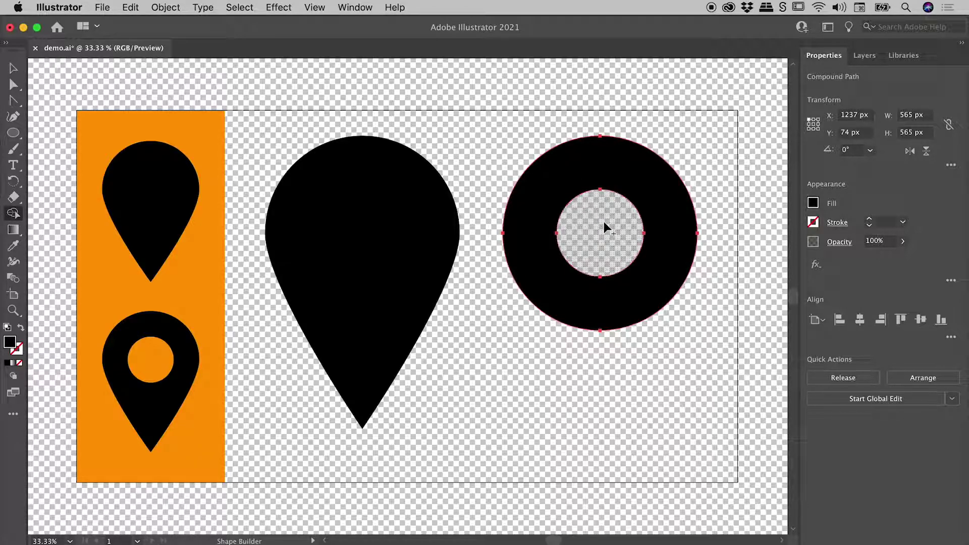
{"action": "left_click", "coordinate": [315, 7]}
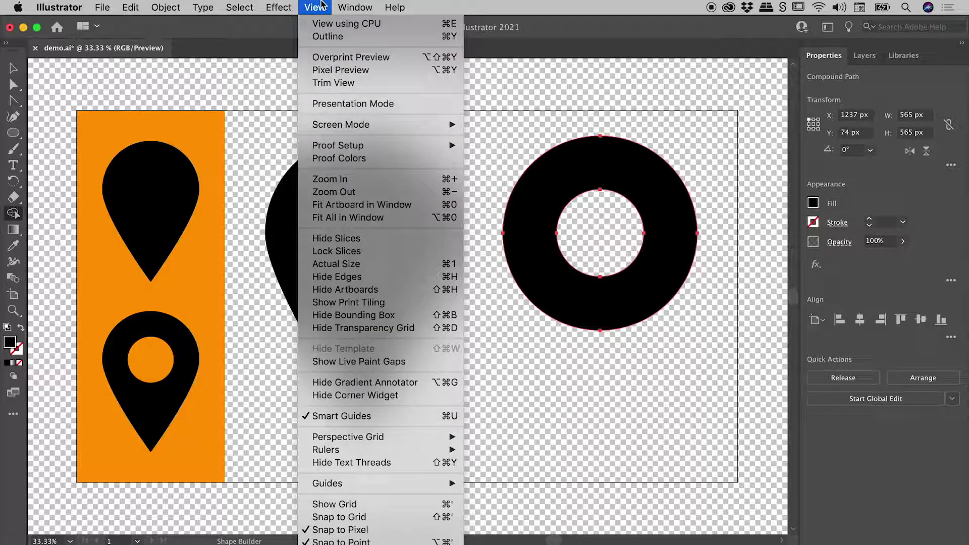
{"action": "left_click", "coordinate": [381, 328]}
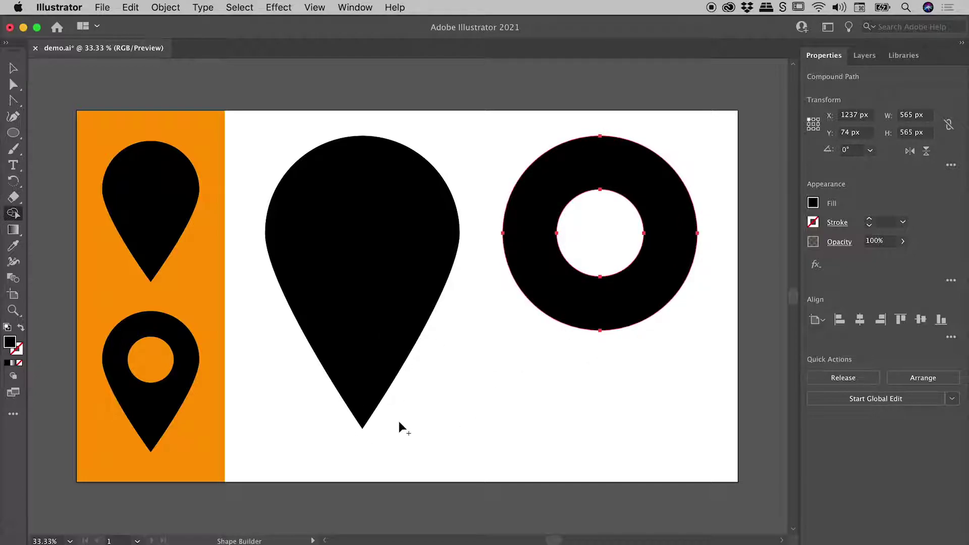
- Make the ring's bottom anchor a sharp point and lower it to Y 939 px
{"action": "left_click_drag", "start_coordinate": [17, 115], "coordinate": [55, 117]}
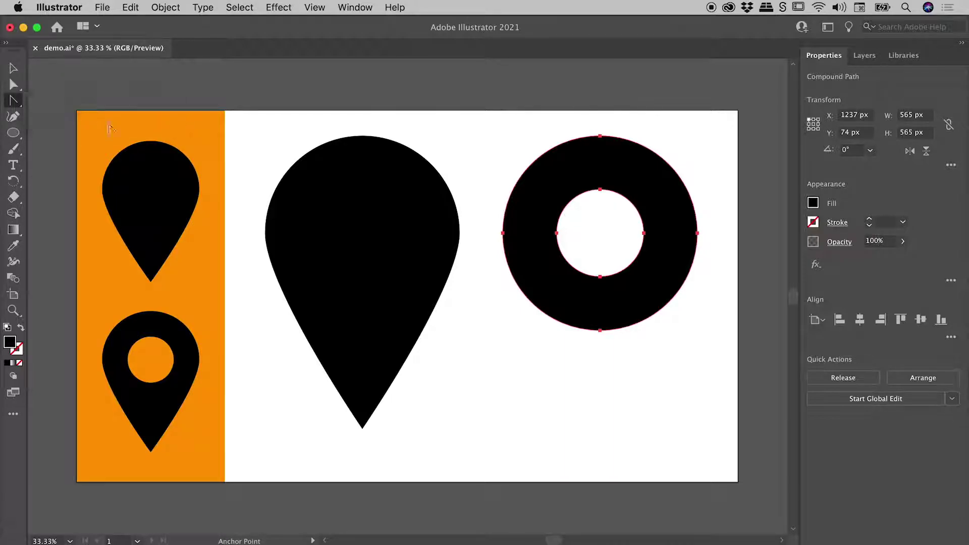
{"action": "left_click", "coordinate": [601, 331]}
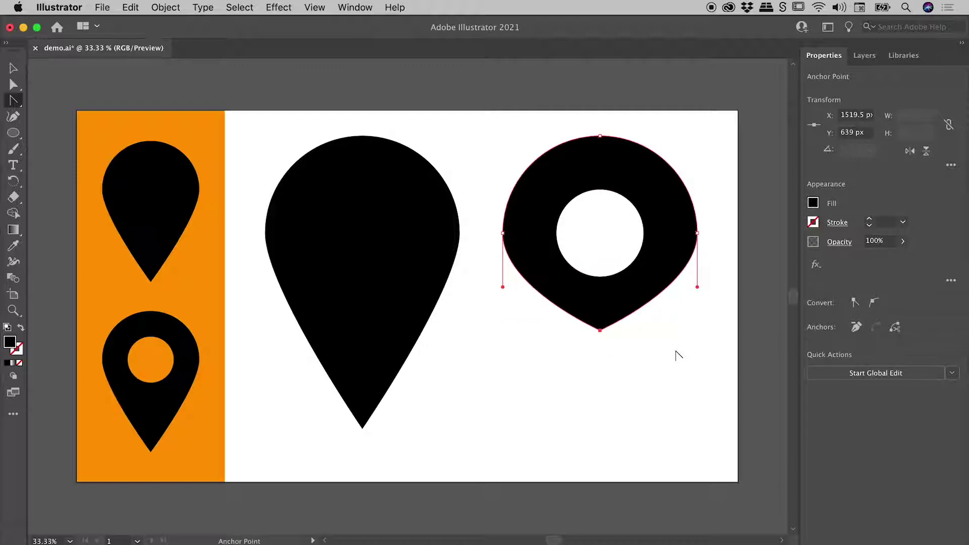
{"action": "key", "text": "shift+Down"}
{"action": "key", "text": "shift+Down"}
{"action": "key", "text": "shift+Down"}
{"action": "key", "text": "shift+Down"}
{"action": "key", "text": "shift+Down"}
{"action": "key", "text": "shift+Down"}
{"action": "key", "text": "shift+Down"}
{"action": "key", "text": "shift+Down"}
{"action": "key", "text": "shift+Down"}
{"action": "key", "text": "shift+Down"}
{"action": "key", "text": "shift+Down"}
{"action": "key", "text": "shift+Down"}
{"action": "key", "text": "shift+Down"}
{"action": "key", "text": "shift+Down"}
{"action": "key", "text": "shift+Down"}
{"action": "key", "text": "shift+Down"}
{"action": "key", "text": "shift+Down"}
{"action": "key", "text": "shift+Down"}
{"action": "key", "text": "shift+Down"}
{"action": "key", "text": "shift+Down"}
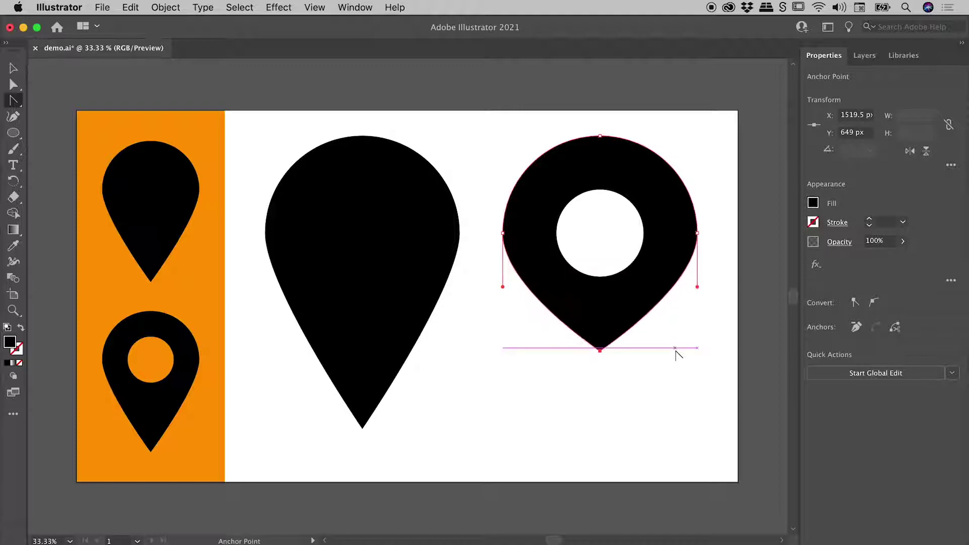
{"action": "key", "text": "shift+Down"}
{"action": "key", "text": "shift+Down"}
{"action": "key", "text": "shift+Down"}
{"action": "key", "text": "shift+Down"}
{"action": "key", "text": "shift+Down"}
{"action": "key", "text": "shift+Down"}
{"action": "key", "text": "shift+Down"}
{"action": "key", "text": "shift+Down"}
{"action": "key", "text": "shift+Down"}
{"action": "key", "text": "shift+Down"}
{"action": "key", "text": "shift+Down"}
{"action": "key", "text": "shift+Down"}
{"action": "key", "text": "shift+Down"}
{"action": "key", "text": "shift+Down"}
{"action": "key", "text": "shift+Down"}
{"action": "key", "text": "shift+Down"}
{"action": "key", "text": "shift+Down"}
{"action": "key", "text": "shift+Down"}
{"action": "key", "text": "shift+Down"}
{"action": "key", "text": "shift+Down"}
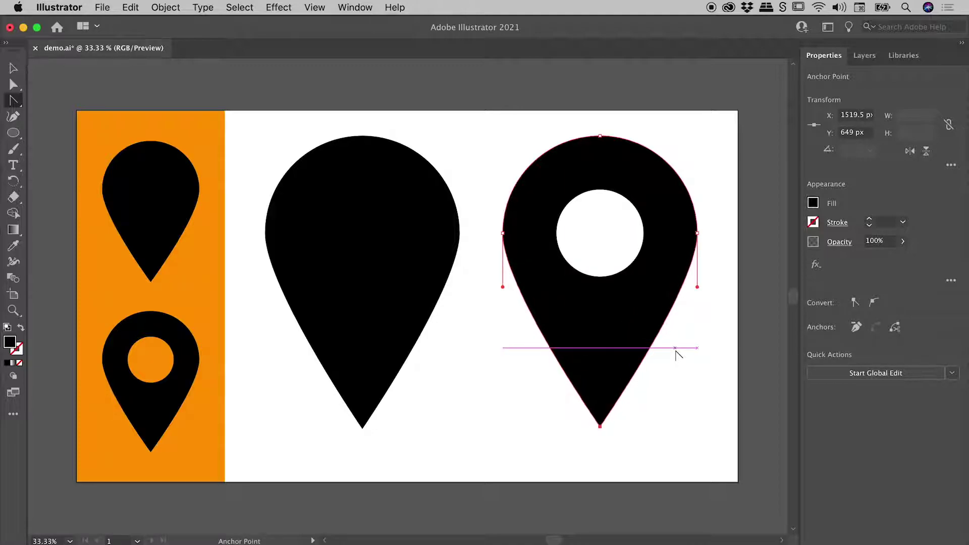
{"action": "key", "text": "shift+Down"}
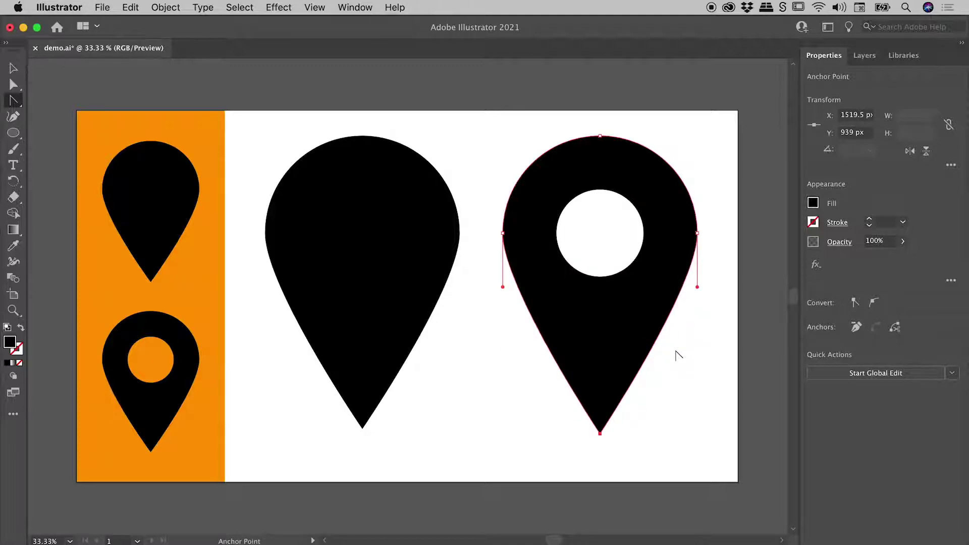
{"action": "left_click", "coordinate": [13, 68]}
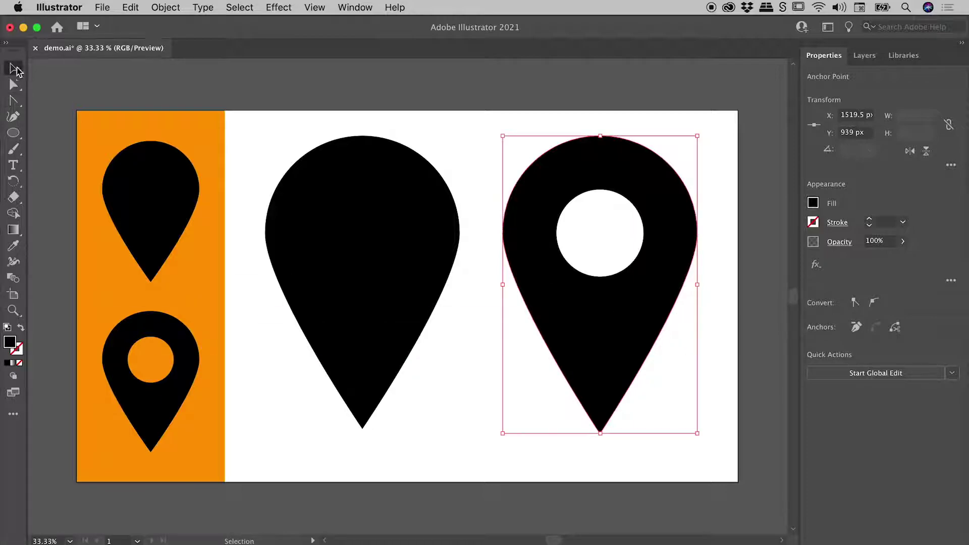
{"action": "left_click", "coordinate": [475, 106]}
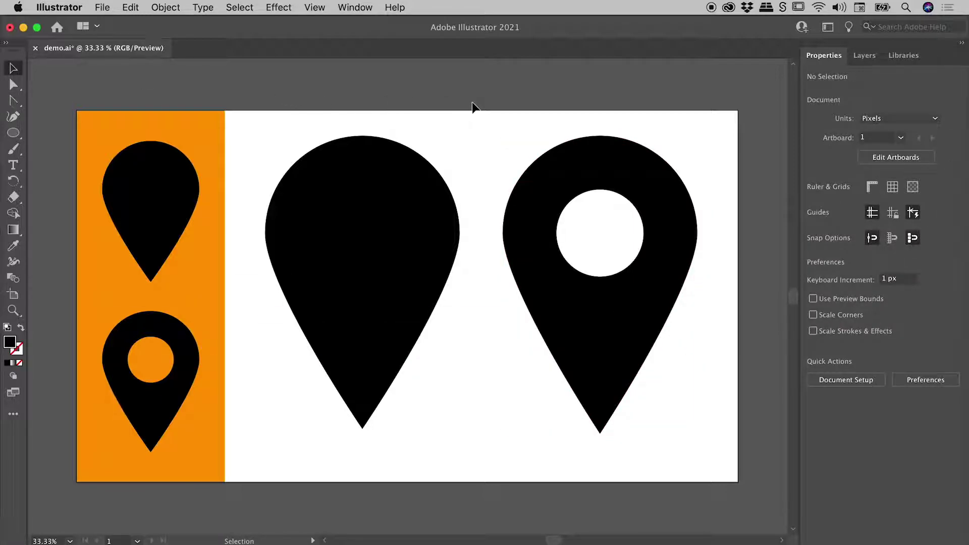